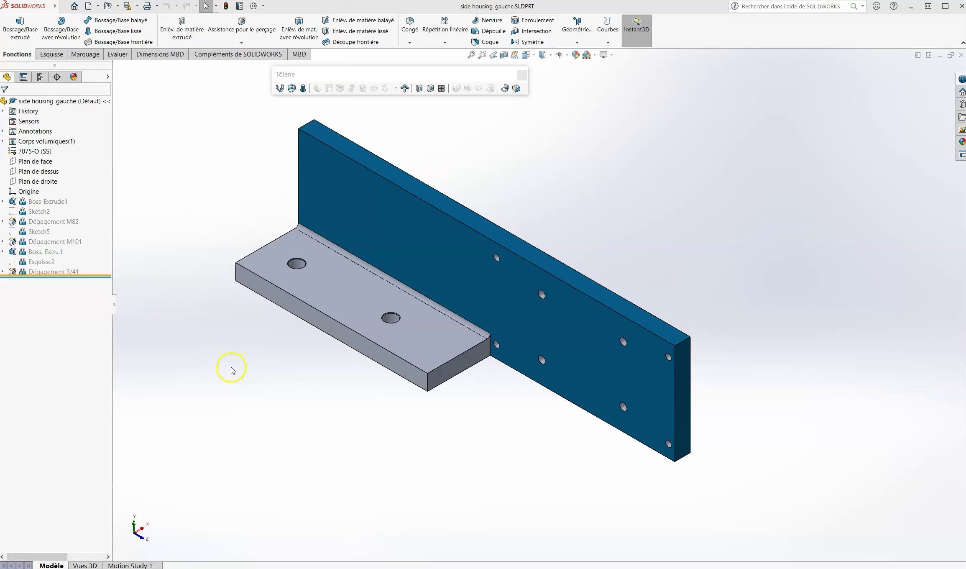
Roll the FeatureManager history forward to include every feature, then orbit the bracket
{"action": "left_click_drag", "start_coordinate": [82, 276], "coordinate": [78, 110]}
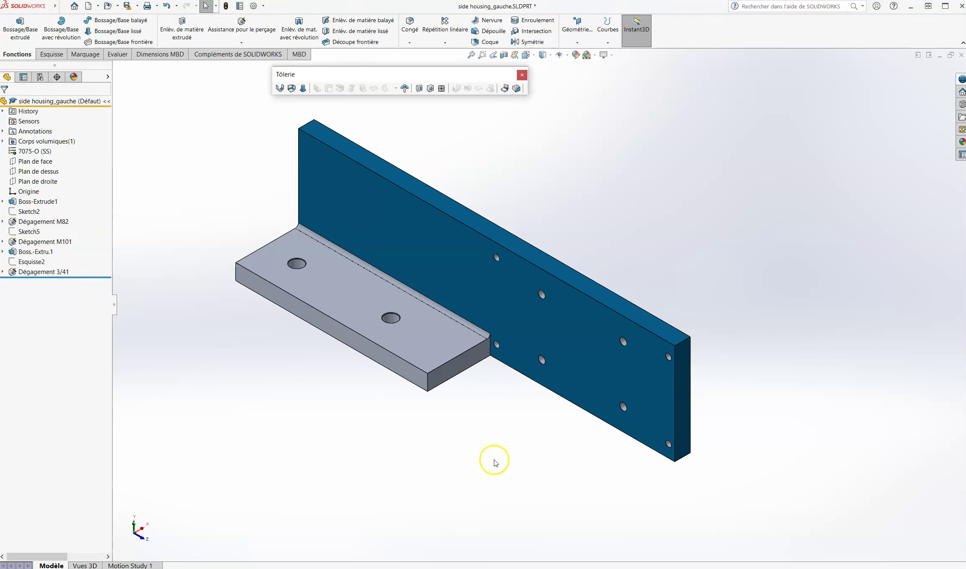
{"action": "mouse_move", "coordinate": [494, 451]}
{"action": "middle_mouse_down"}
{"action": "mouse_move", "coordinate": [464, 395]}
{"action": "mouse_move", "coordinate": [486, 431]}
{"action": "middle_mouse_up"}
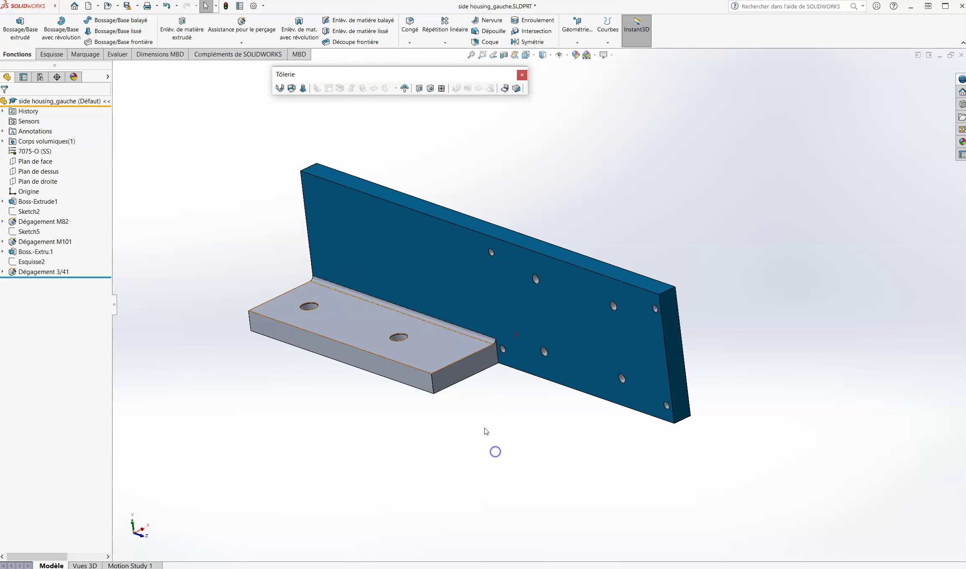
Measure the upright plate's edges, confirming it is 25 mm thick
{"action": "left_click", "coordinate": [118, 54]}
{"action": "left_click", "coordinate": [112, 28]}
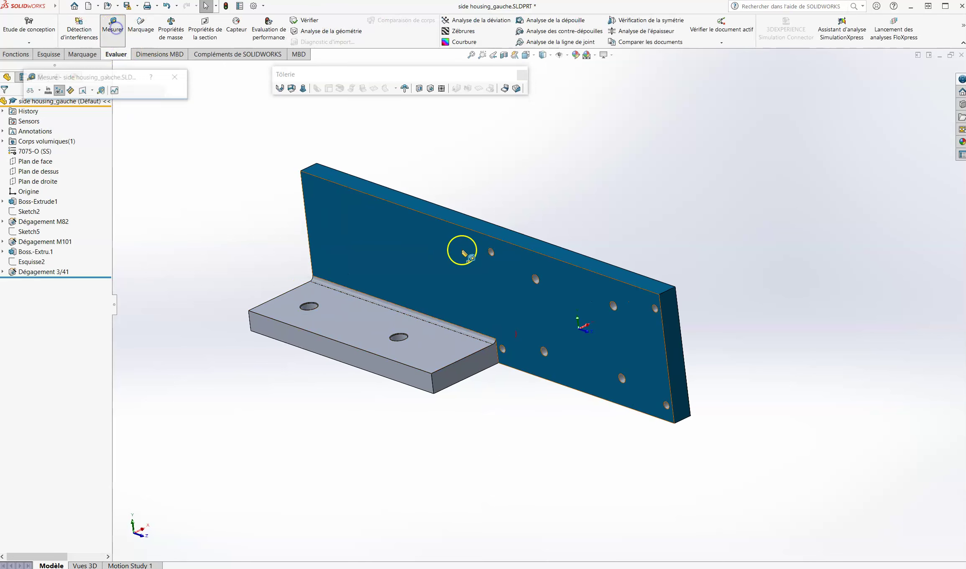
{"action": "left_click", "coordinate": [671, 291]}
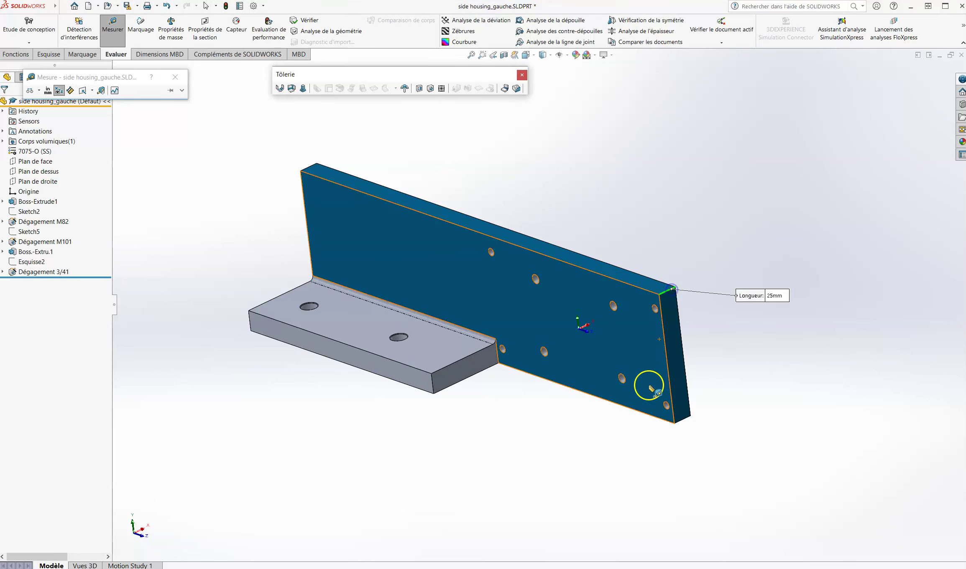
{"action": "left_click", "coordinate": [738, 402]}
{"action": "key", "text": "Escape"}
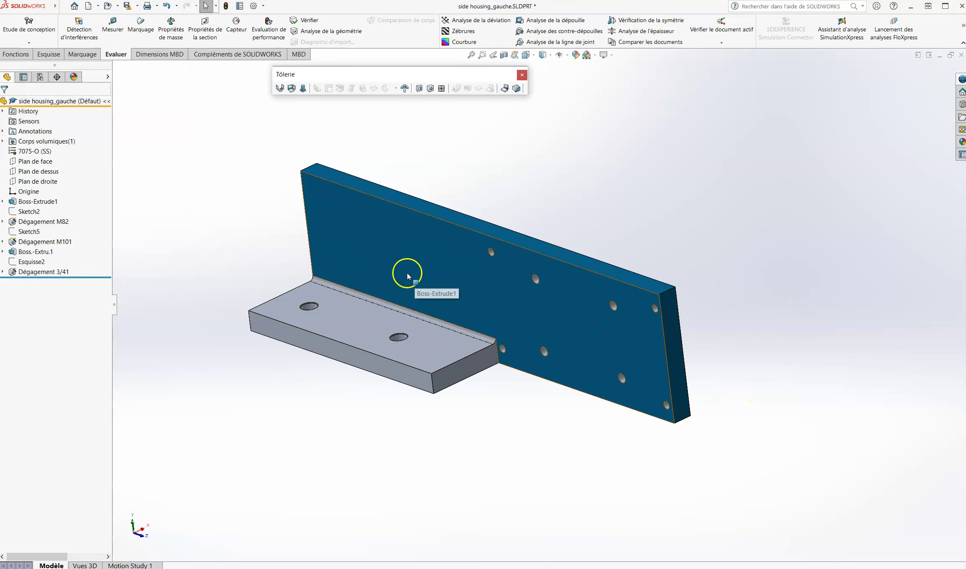
Change the upright plate's Boss-Extrude1 thickness dimension from 25 mm to 3 mm
{"action": "left_click", "coordinate": [49, 205]}
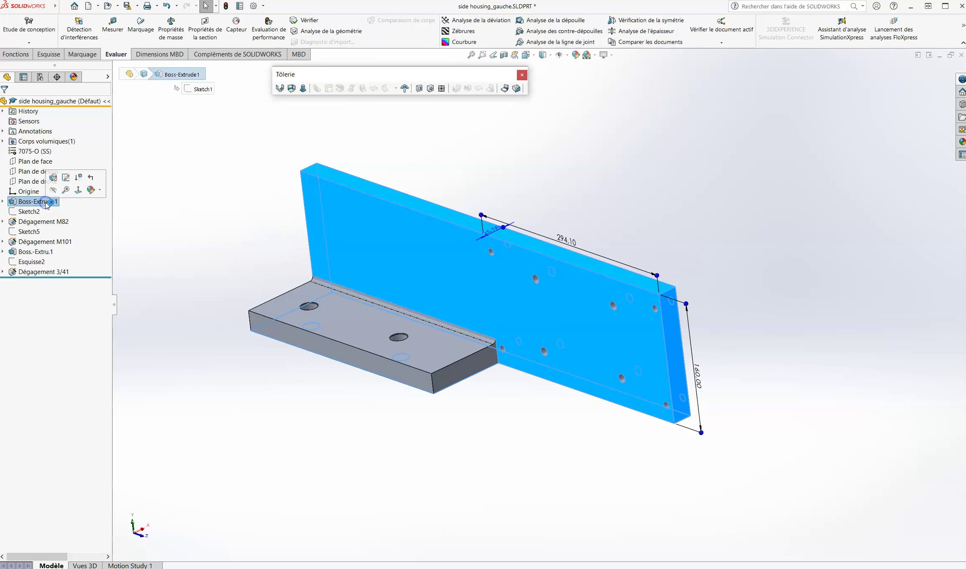
{"action": "double_click", "coordinate": [492, 228]}
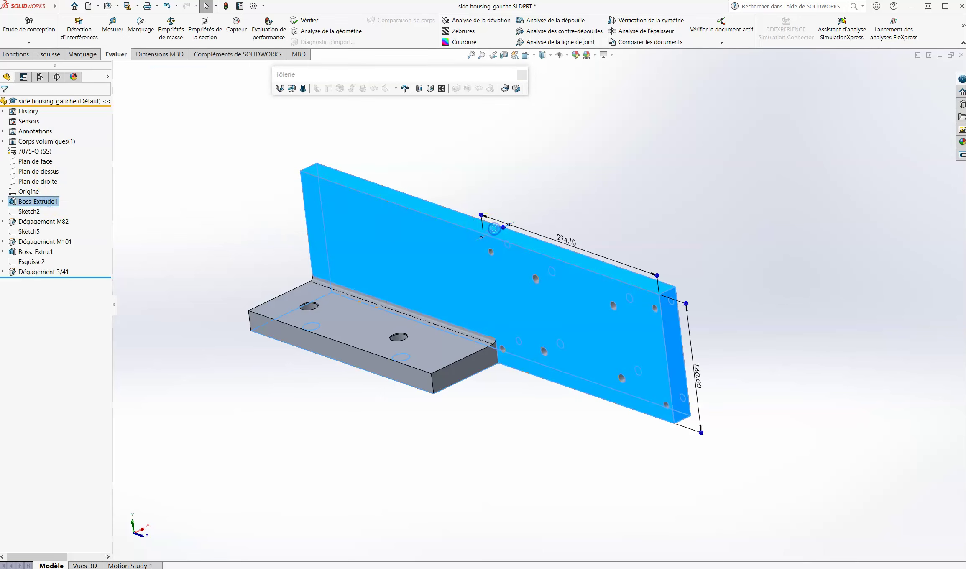
{"action": "left_click", "coordinate": [674, 271]}
{"action": "left_click", "coordinate": [140, 166]}
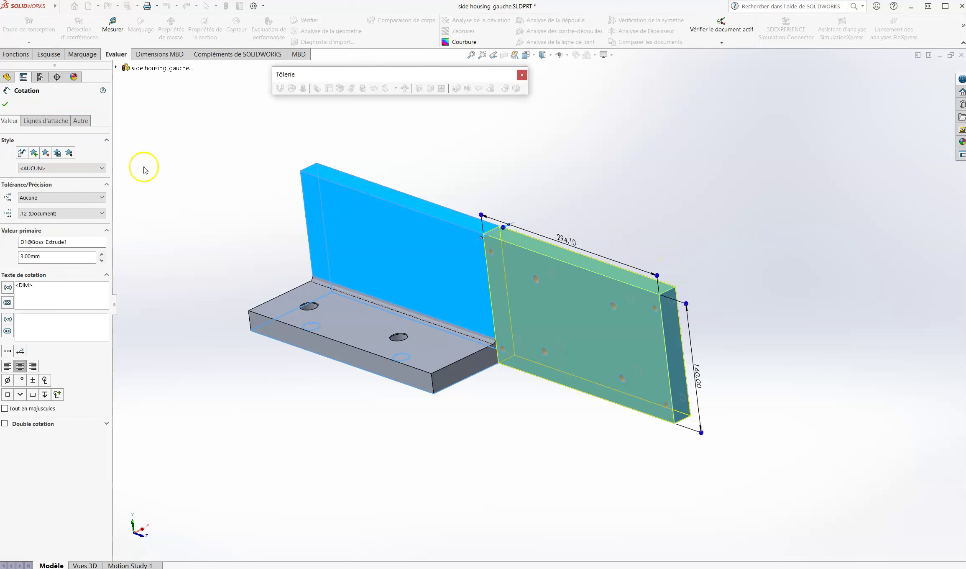
{"action": "left_click", "coordinate": [7, 105]}
{"action": "left_click", "coordinate": [7, 105]}
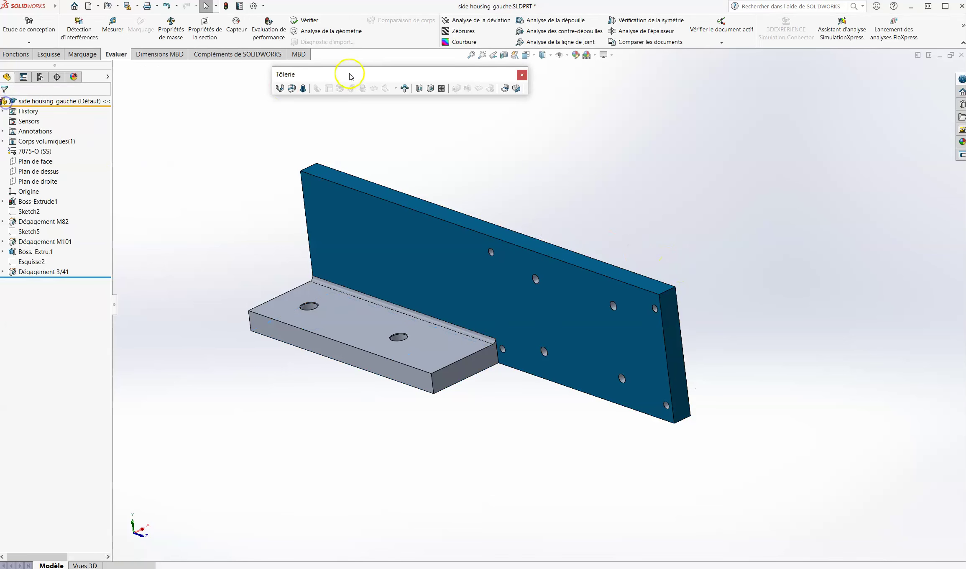
Rebuild, change the base flange's 25 mm thickness to 3 mm, and rebuild again
{"action": "left_click", "coordinate": [228, 6]}
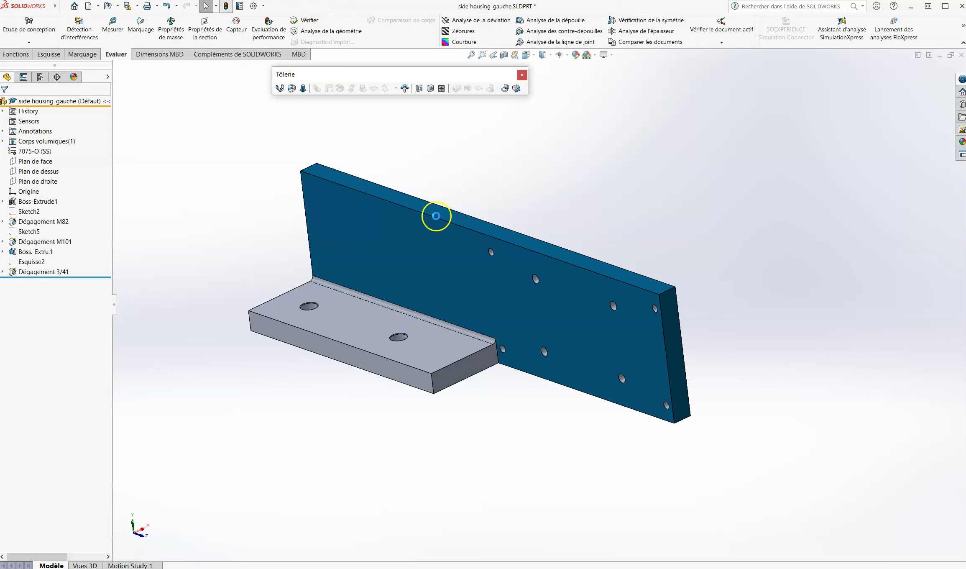
{"action": "left_click", "coordinate": [37, 252]}
{"action": "double_click", "coordinate": [404, 396]}
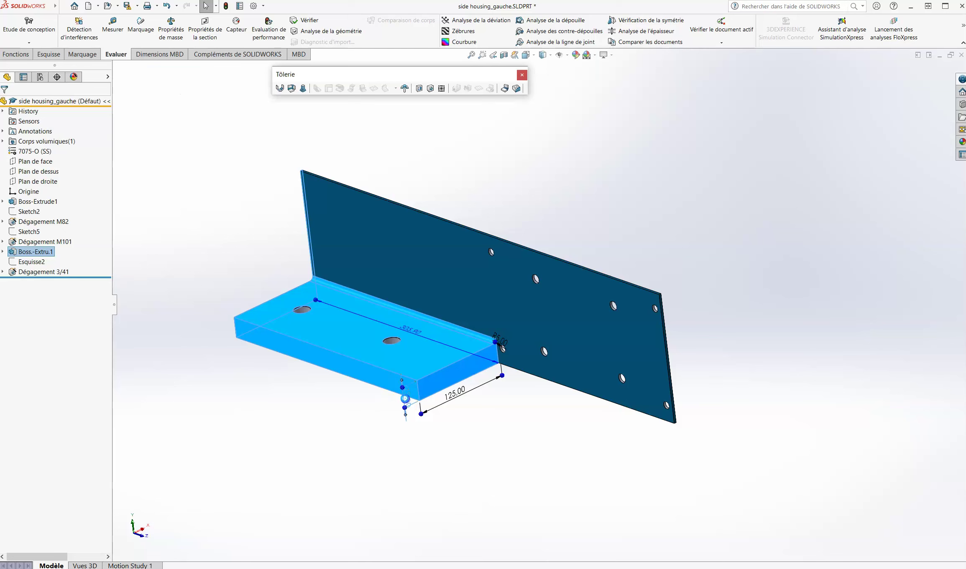
{"action": "type", "text": "125"}
{"action": "key", "text": "Return"}
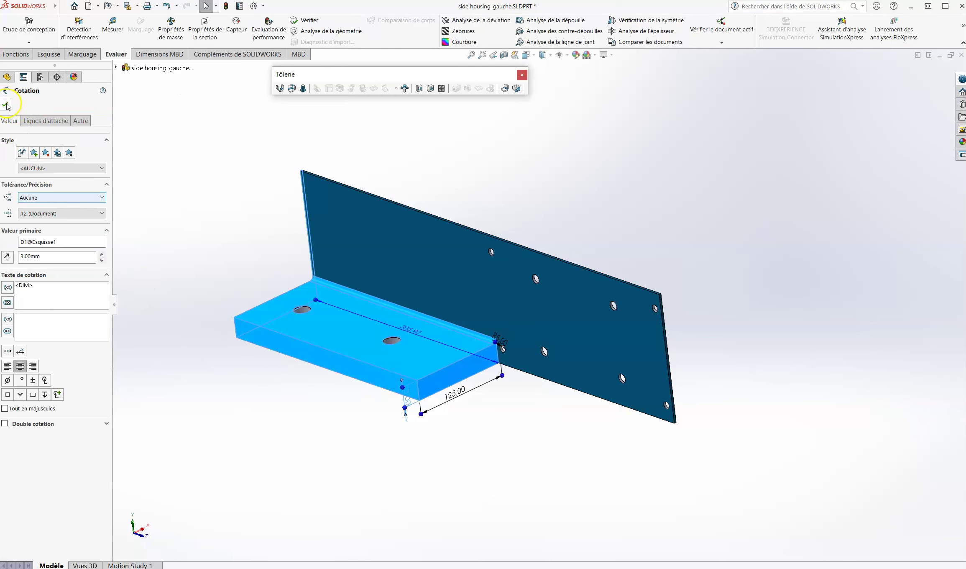
{"action": "left_click", "coordinate": [5, 104]}
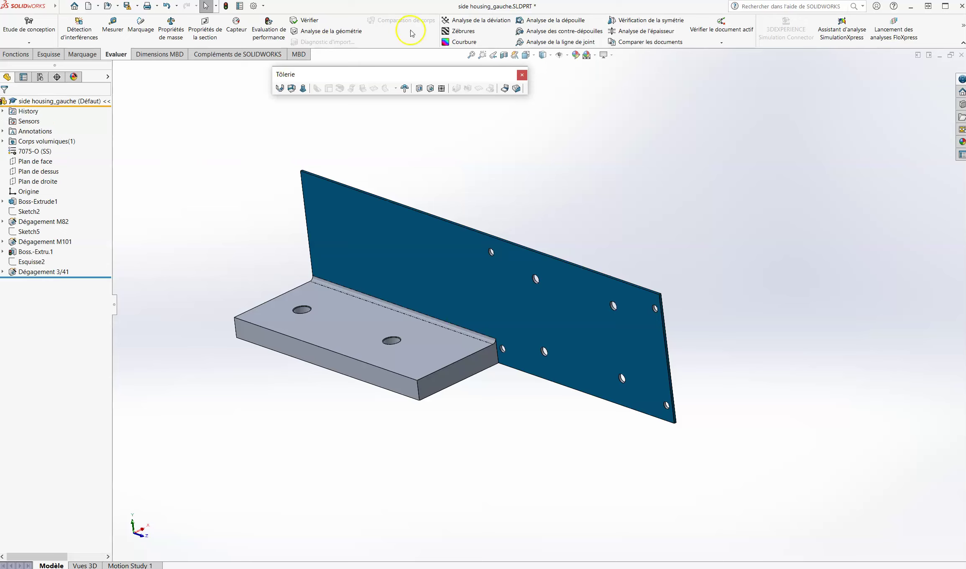
{"action": "left_click", "coordinate": [226, 6]}
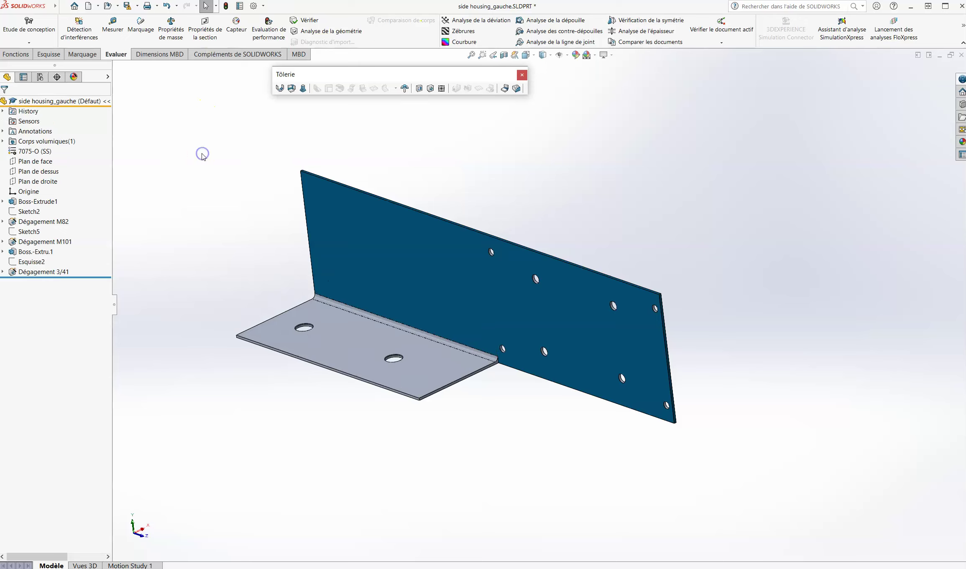
{"action": "left_click_drag", "start_coordinate": [380, 76], "coordinate": [447, 96]}
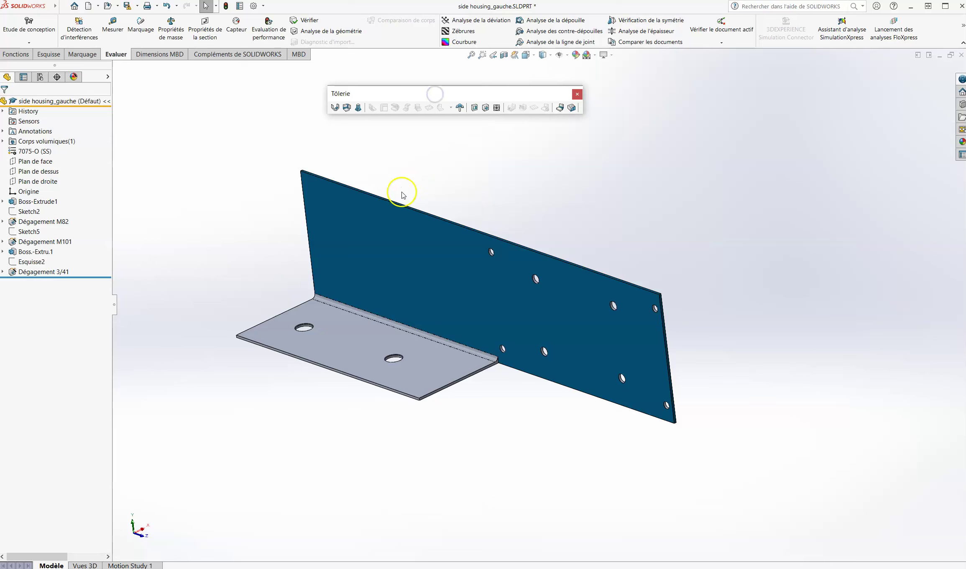
Start Convert to Sheet Metal and use the steel English-units sample gauge table
{"action": "left_click", "coordinate": [347, 108]}
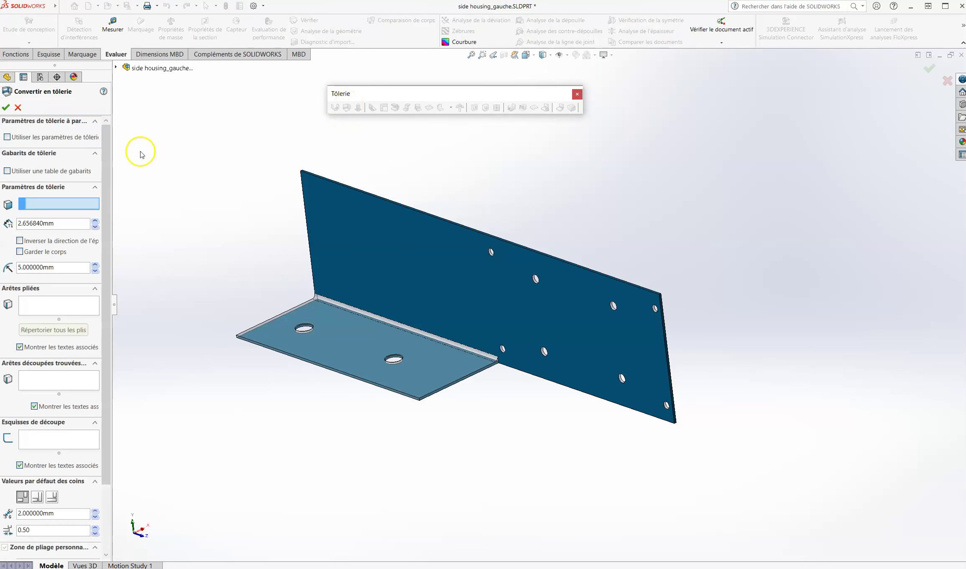
{"action": "left_click_drag", "start_coordinate": [114, 151], "coordinate": [193, 143]}
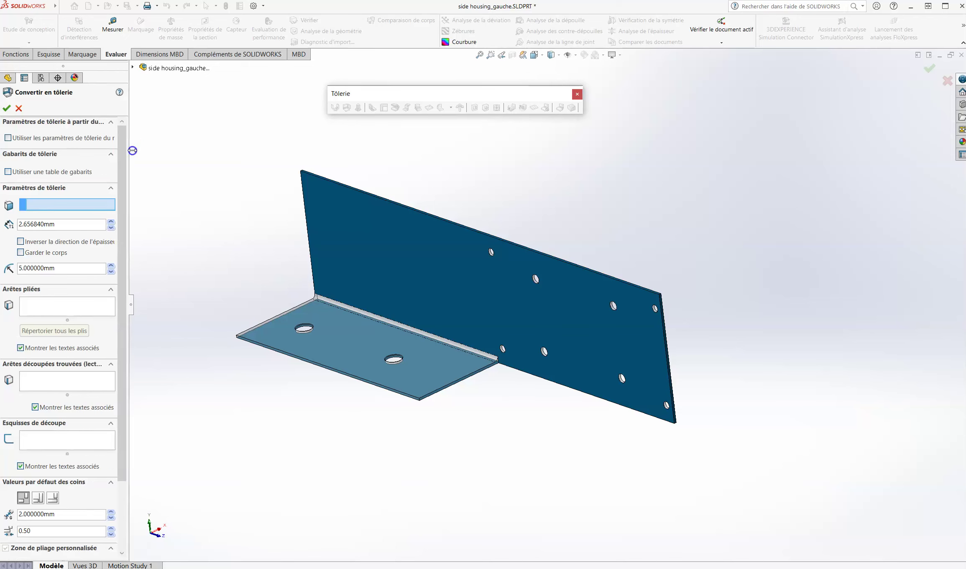
{"action": "left_click", "coordinate": [87, 171]}
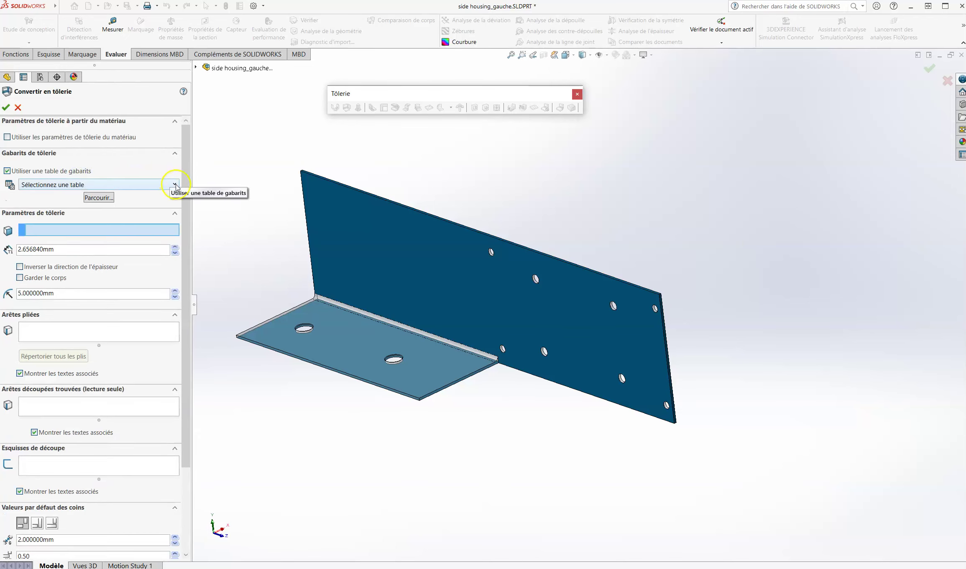
{"action": "left_click", "coordinate": [175, 185]}
{"action": "scroll", "coordinate": [163, 276], "scroll_direction": "down", "scroll_amount": 1}
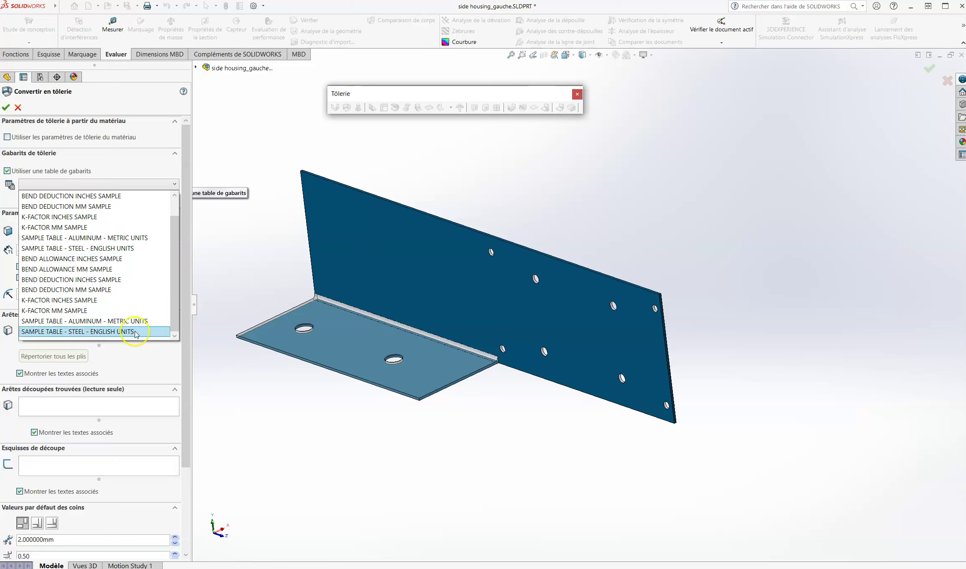
{"action": "left_click", "coordinate": [134, 332]}
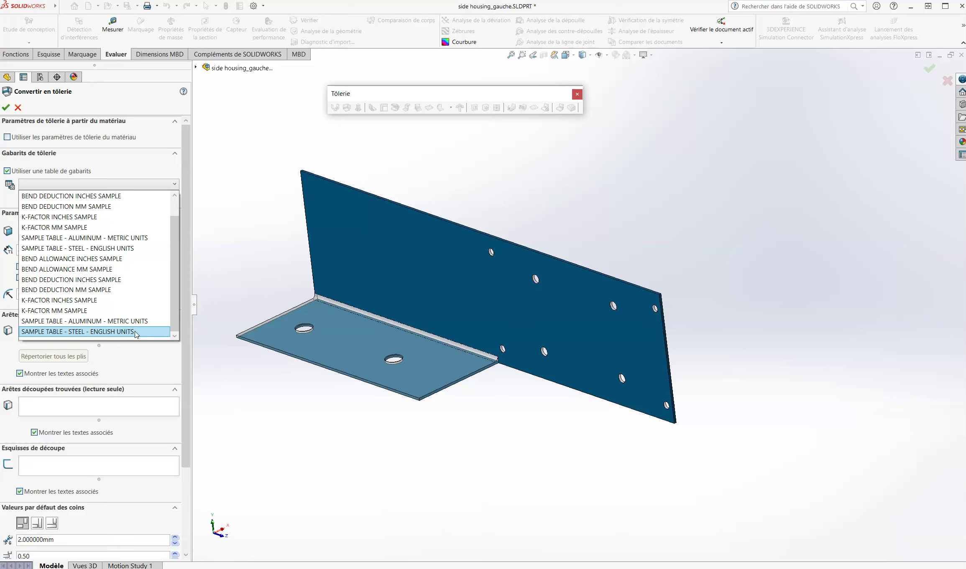
{"action": "left_click", "coordinate": [135, 333]}
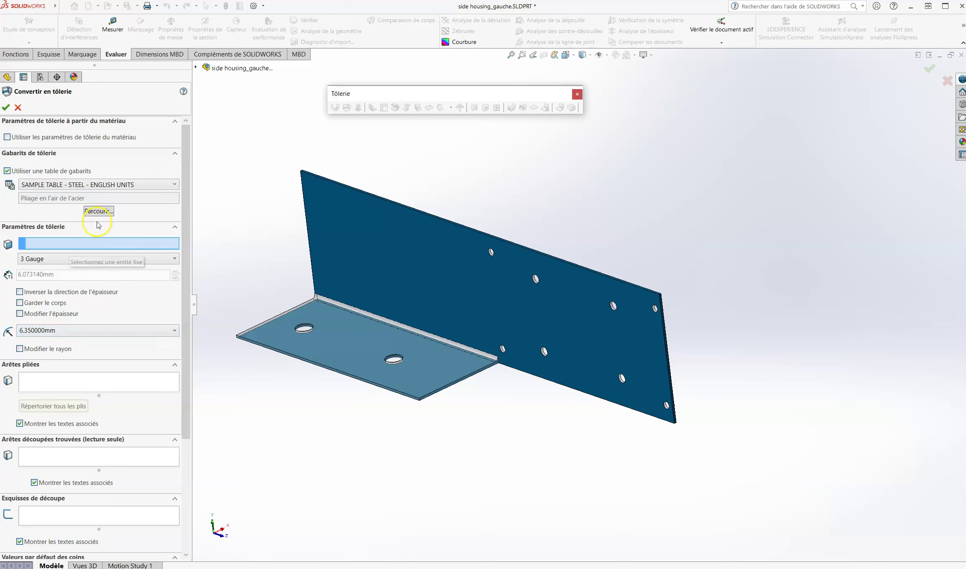
Pick 12 Gauge, giving 2.656840 mm thickness and a 3.175000 mm bend radius
{"action": "left_click", "coordinate": [168, 259]}
{"action": "left_click", "coordinate": [112, 366]}
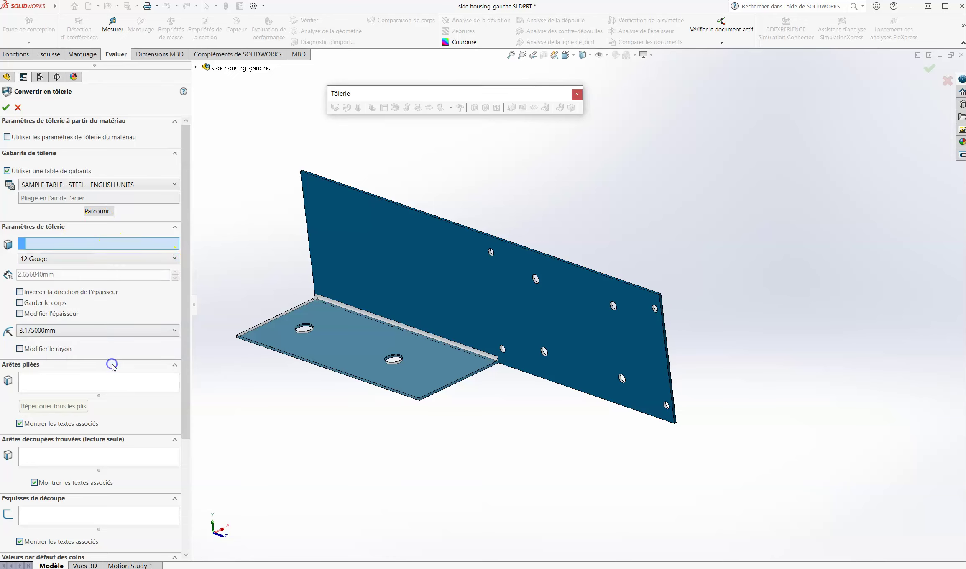
{"action": "left_click", "coordinate": [138, 244]}
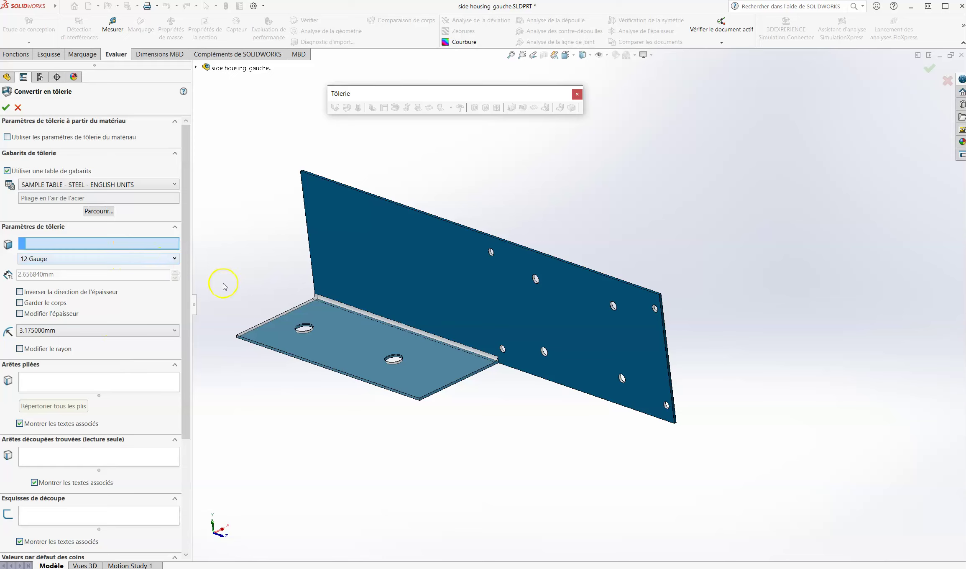
Set the bottom flange as the fixed face and the upright wall as the bend
{"action": "left_click", "coordinate": [339, 334]}
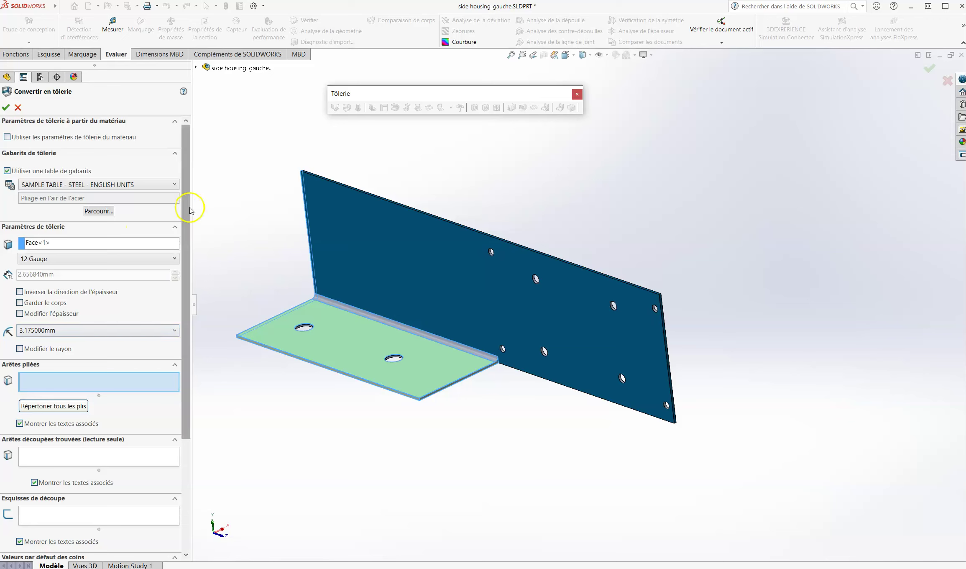
{"action": "left_click_drag", "start_coordinate": [194, 208], "coordinate": [198, 284]}
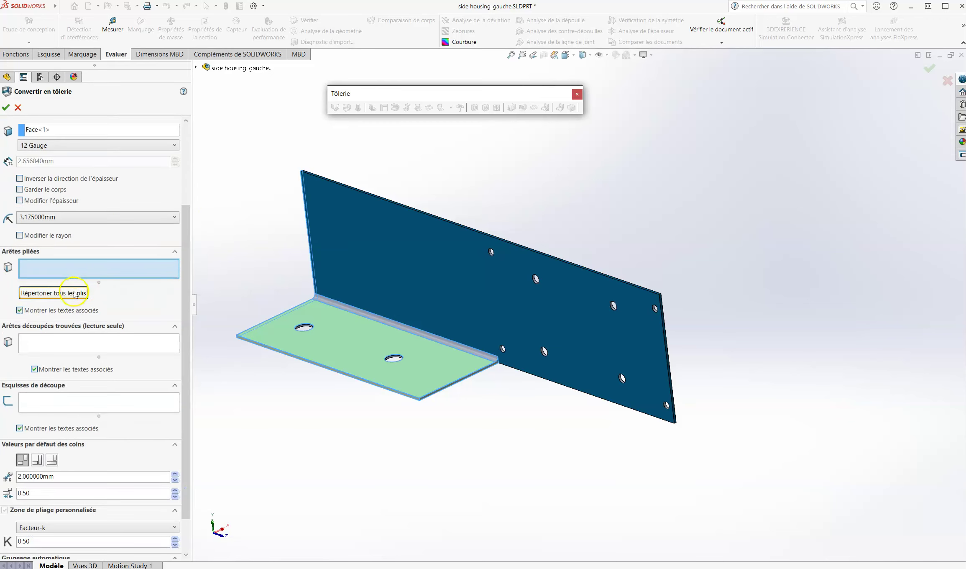
{"action": "left_click", "coordinate": [74, 295]}
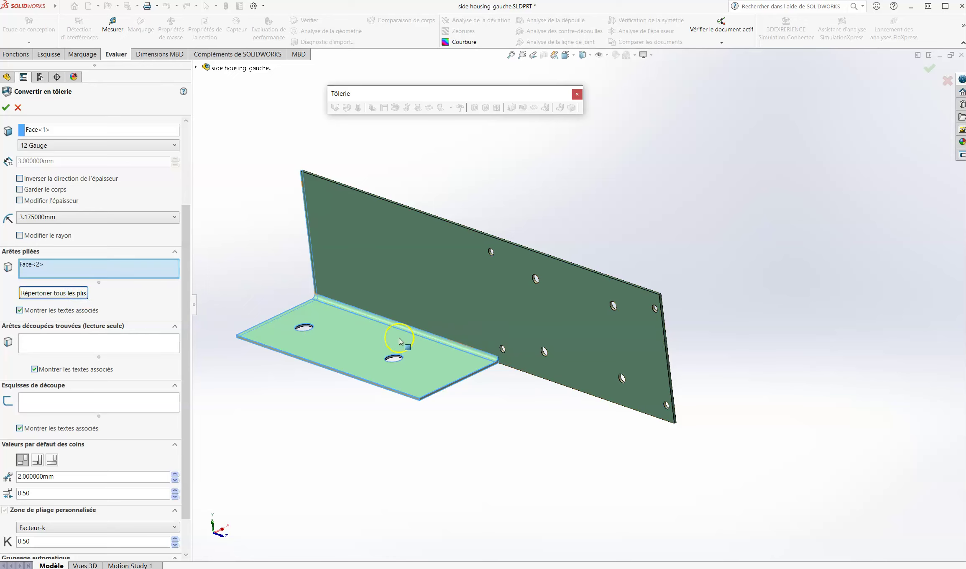
{"action": "middle_click_drag", "start_coordinate": [360, 298], "coordinate": [372, 313]}
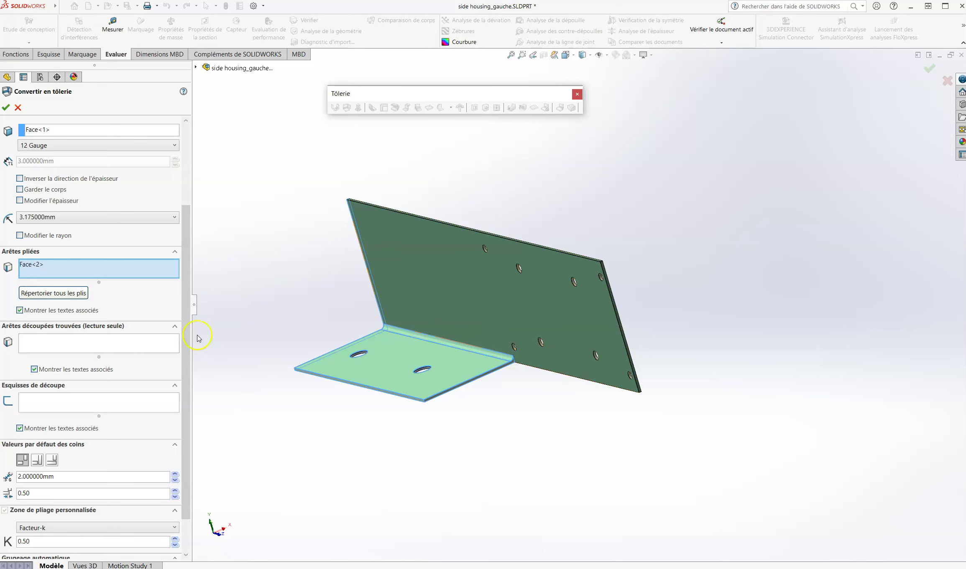
{"action": "scroll", "coordinate": [180, 308], "scroll_direction": "down", "scroll_amount": 1}
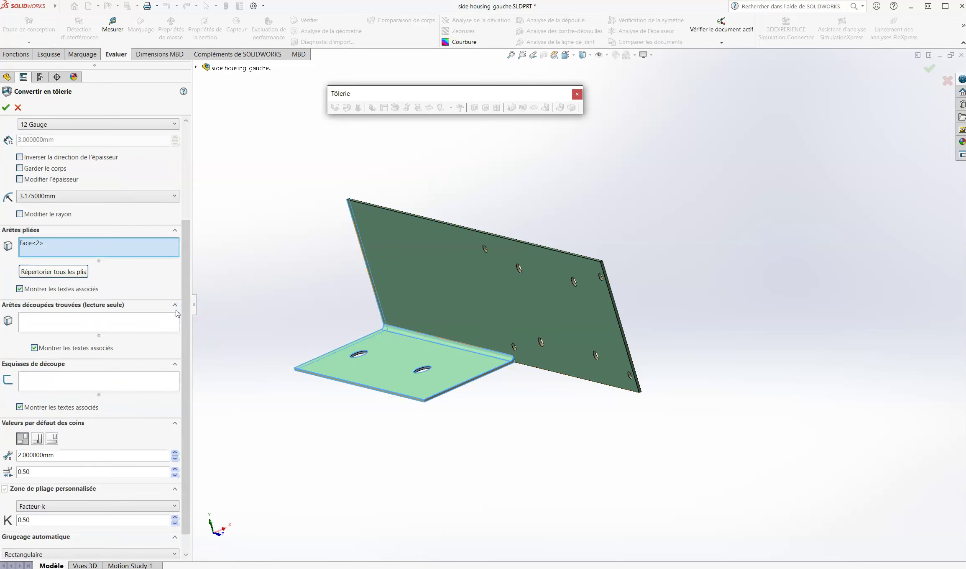
{"action": "left_click", "coordinate": [191, 302]}
{"action": "left_click_drag", "start_coordinate": [190, 302], "coordinate": [188, 318]}
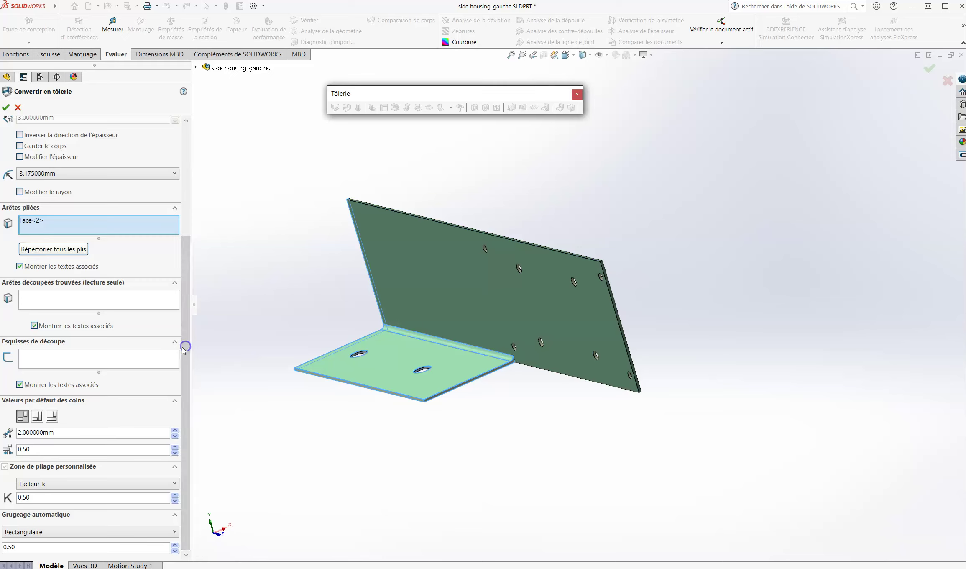
Keep default corners, K-factor 0.50 and rectangular relief, and apply the conversion
{"action": "left_click", "coordinate": [39, 420]}
{"action": "left_click", "coordinate": [24, 417]}
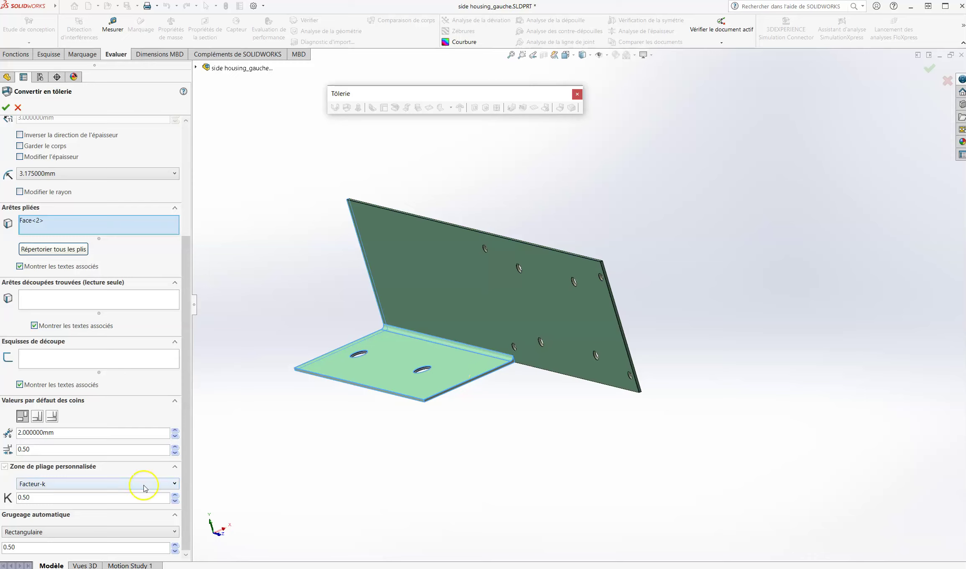
{"action": "left_click", "coordinate": [176, 484]}
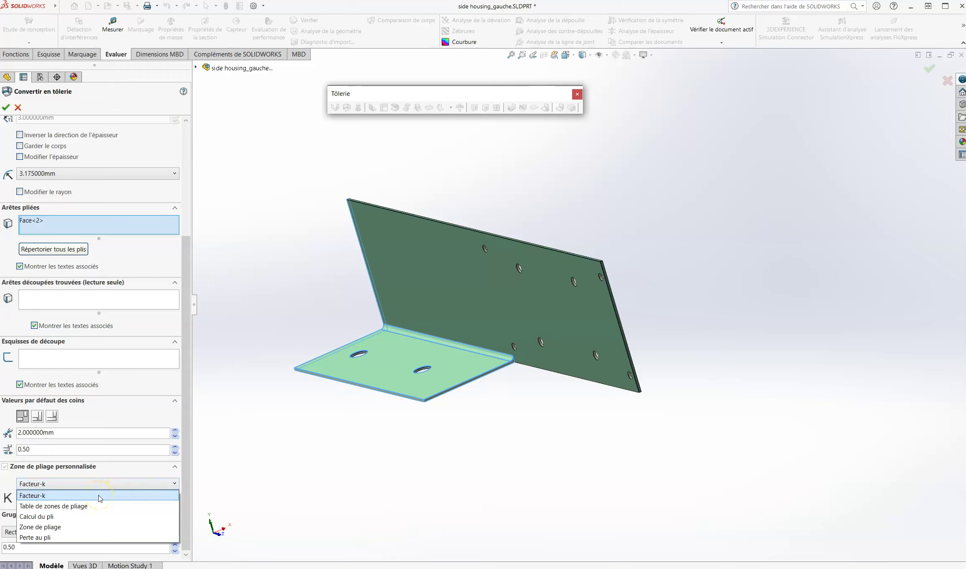
{"action": "mouse_move", "coordinate": [100, 498]}
{"action": "left_mouse_down"}
{"action": "mouse_move", "coordinate": [103, 528]}
{"action": "mouse_move", "coordinate": [110, 494]}
{"action": "left_mouse_up"}
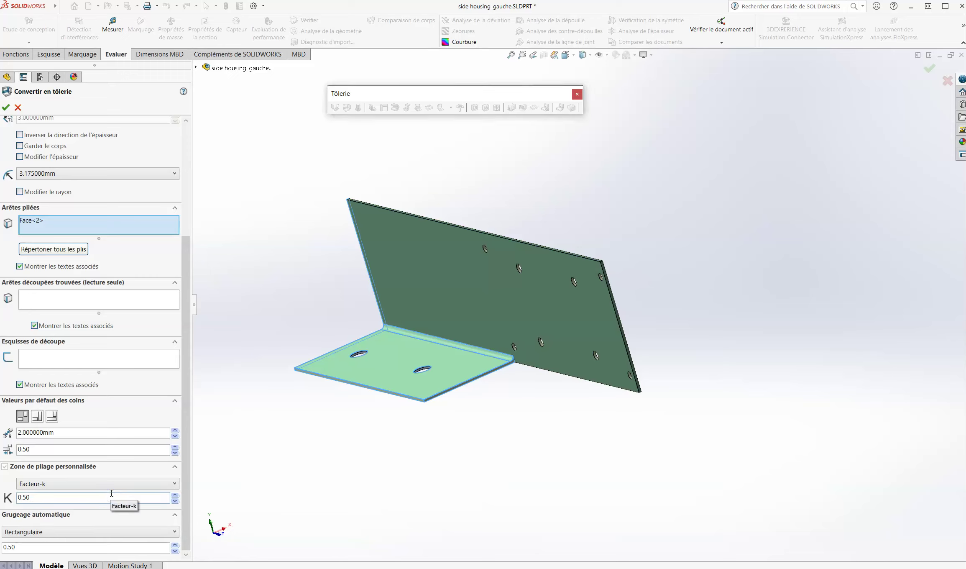
{"action": "left_click", "coordinate": [134, 502]}
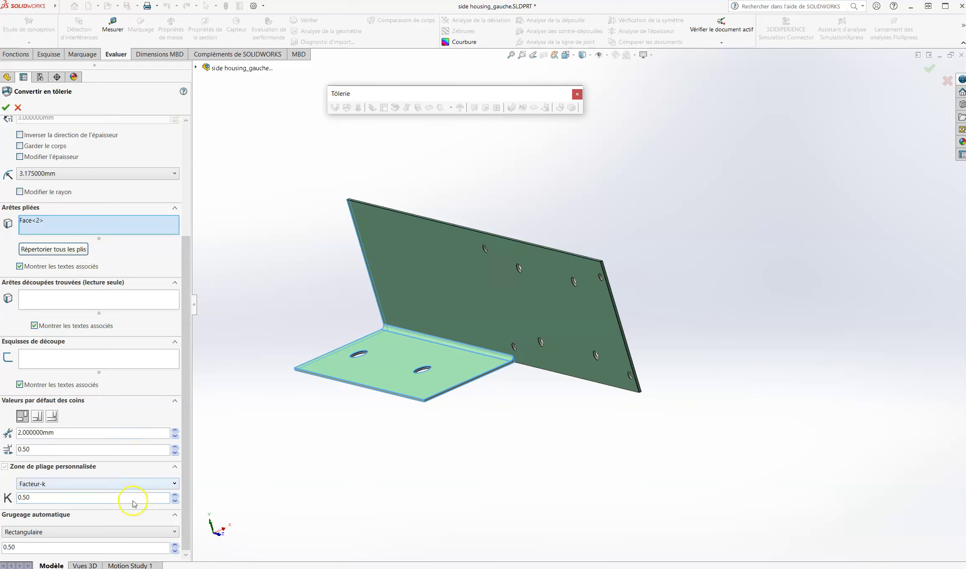
{"action": "left_click", "coordinate": [126, 530]}
{"action": "left_click", "coordinate": [123, 544]}
{"action": "left_click", "coordinate": [6, 110]}
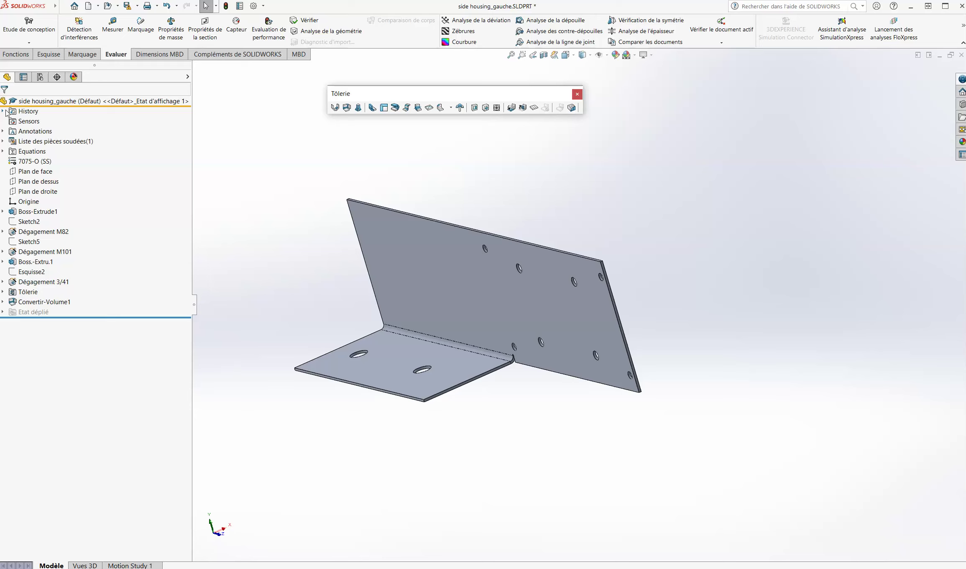
Unsuppress Flat-Pattern9 so the bracket shows as a flat sheet with its bend line
{"action": "mouse_move", "coordinate": [360, 280]}
{"action": "middle_mouse_down"}
{"action": "mouse_move", "coordinate": [434, 196]}
{"action": "mouse_move", "coordinate": [457, 198]}
{"action": "mouse_move", "coordinate": [389, 270]}
{"action": "mouse_move", "coordinate": [492, 194]}
{"action": "mouse_move", "coordinate": [407, 220]}
{"action": "mouse_move", "coordinate": [399, 314]}
{"action": "mouse_move", "coordinate": [375, 238]}
{"action": "middle_mouse_up"}
{"action": "key", "text": "Escape"}
{"action": "left_click", "coordinate": [3, 311]}
{"action": "right_click", "coordinate": [42, 321]}
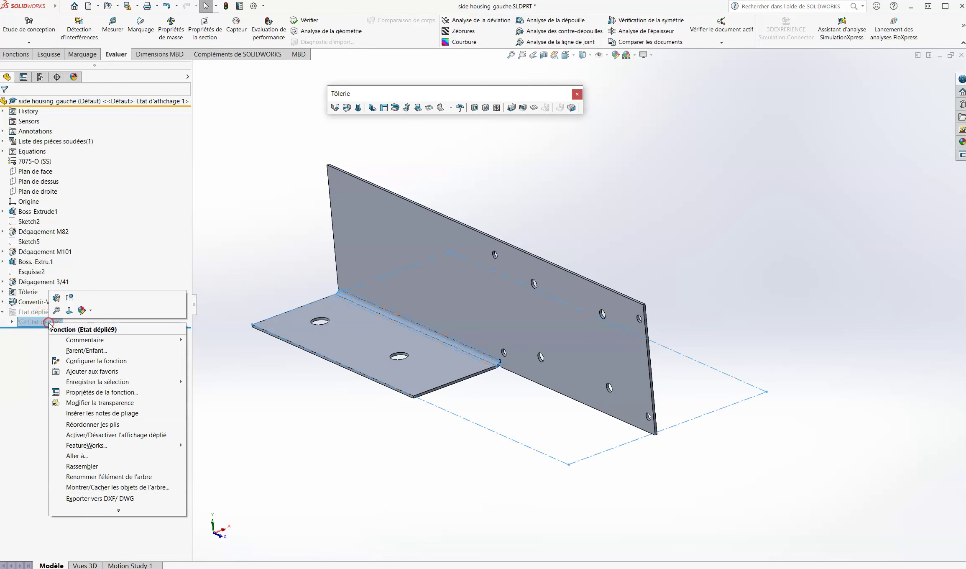
{"action": "left_click", "coordinate": [70, 298]}
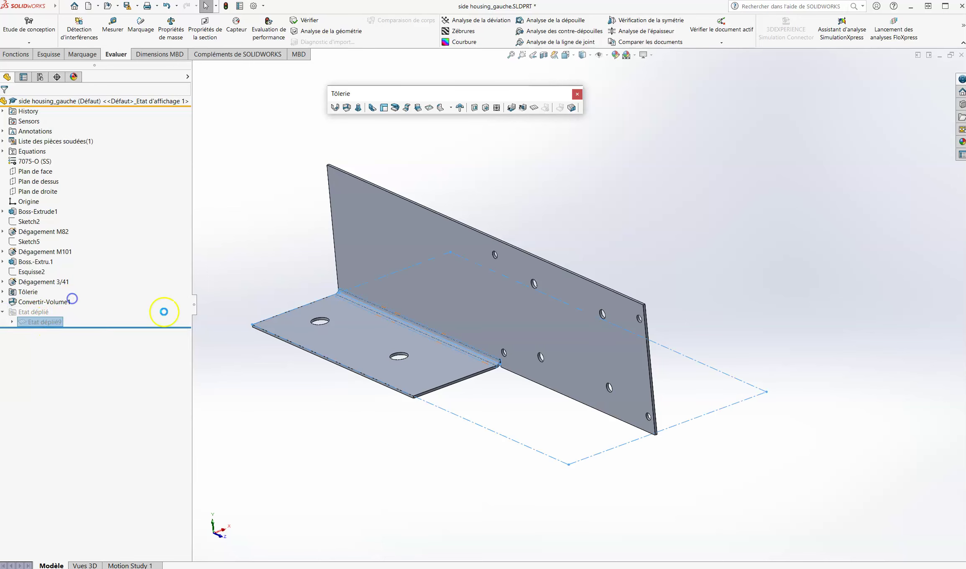
{"action": "mouse_move", "coordinate": [469, 322]}
{"action": "middle_mouse_down"}
{"action": "mouse_move", "coordinate": [534, 341]}
{"action": "mouse_move", "coordinate": [501, 388]}
{"action": "middle_mouse_up"}
{"action": "left_click", "coordinate": [516, 424]}
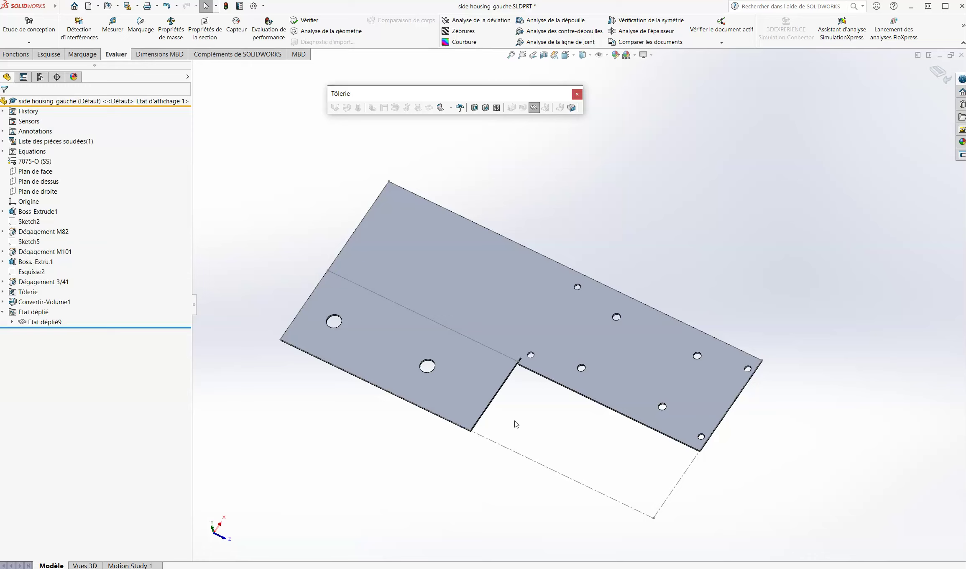
Suppress Flat-Pattern9 to fold the bracket back into its L shape, then orbit it
{"action": "right_click", "coordinate": [32, 311]}
{"action": "left_click", "coordinate": [254, 237]}
{"action": "right_click", "coordinate": [53, 322]}
{"action": "left_click", "coordinate": [61, 310]}
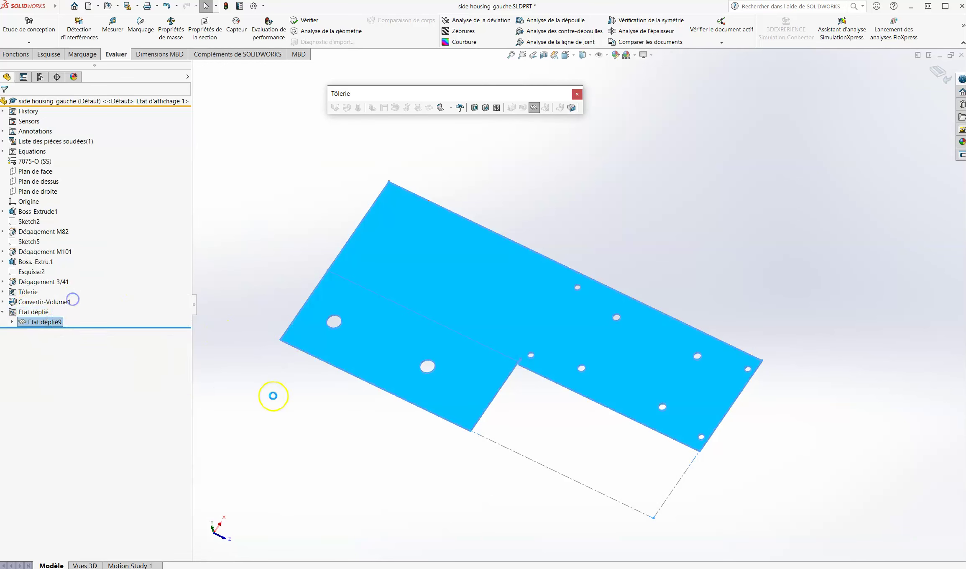
{"action": "mouse_move", "coordinate": [330, 414]}
{"action": "middle_mouse_down"}
{"action": "mouse_move", "coordinate": [509, 261]}
{"action": "mouse_move", "coordinate": [635, 293]}
{"action": "mouse_move", "coordinate": [505, 198]}
{"action": "mouse_move", "coordinate": [414, 209]}
{"action": "mouse_move", "coordinate": [321, 287]}
{"action": "middle_mouse_up"}
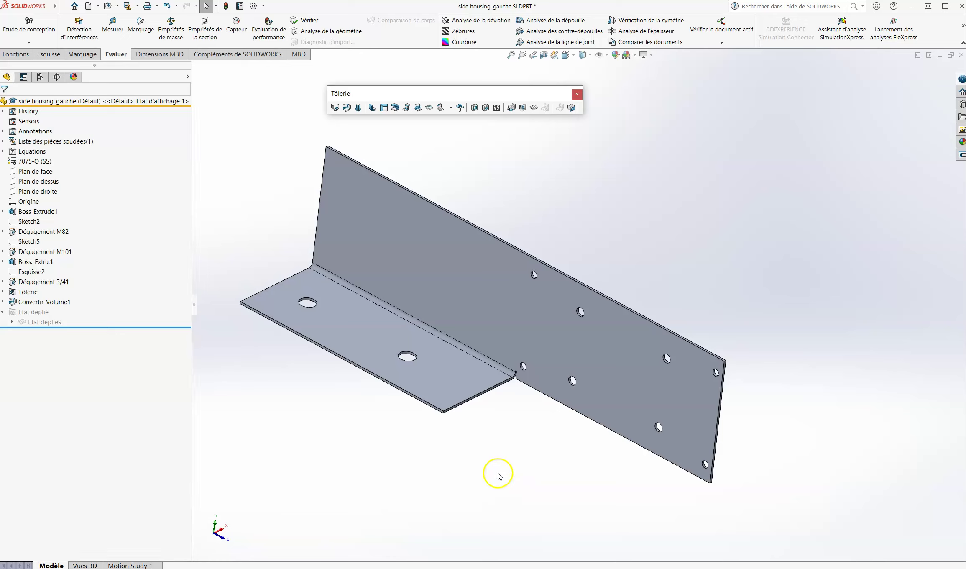